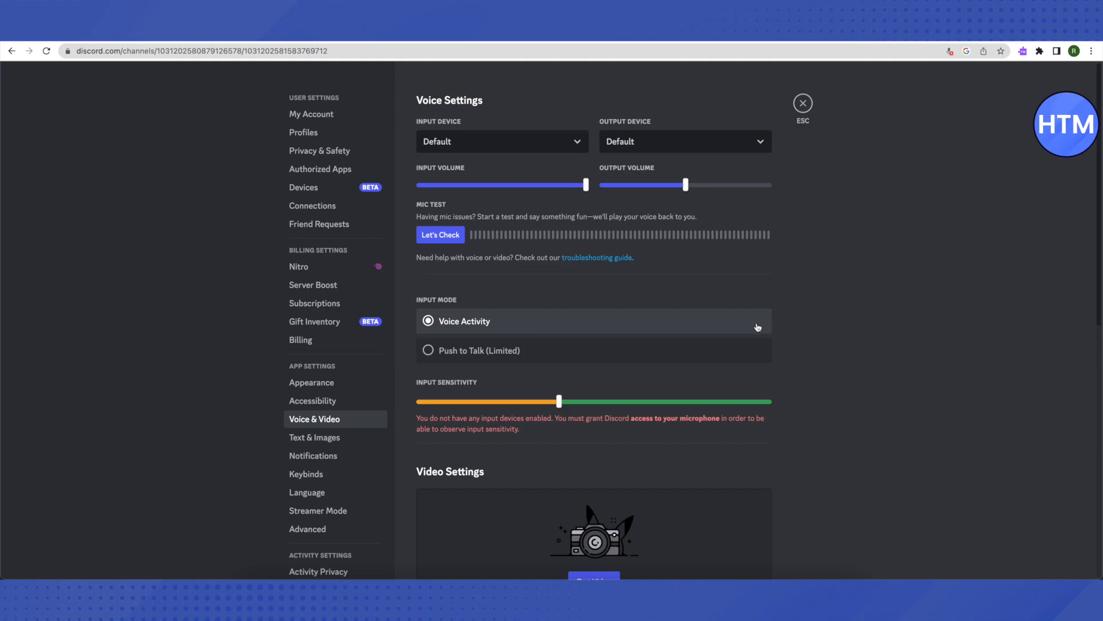
# - Leave User Settings and return to the Dank memer server's general channel
pyautogui.click(802, 104)
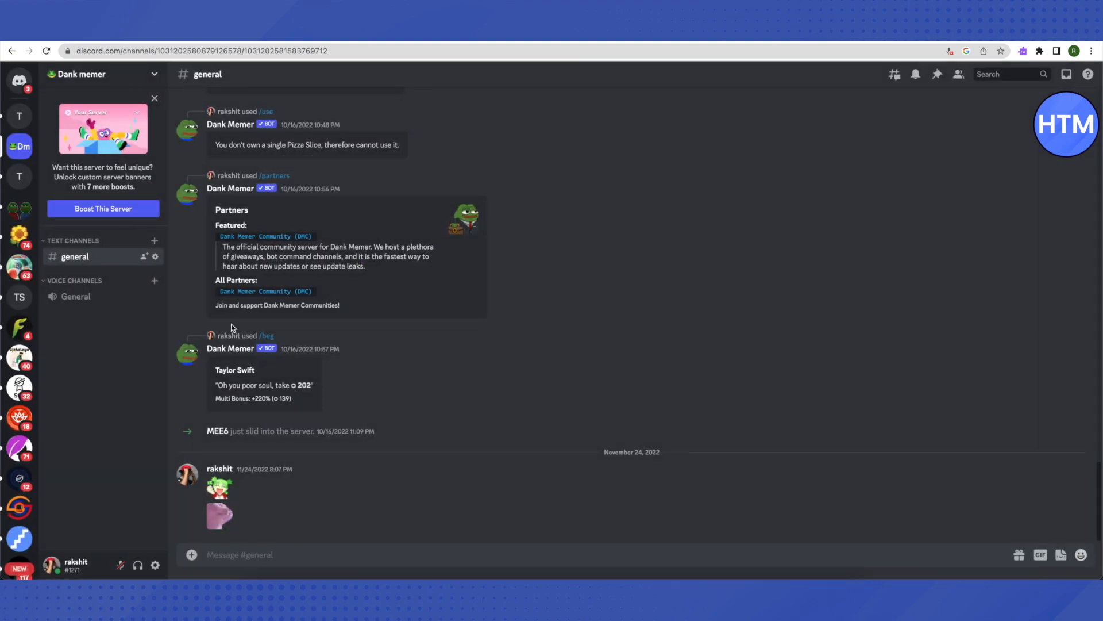
# - Show the General voice channel's Overview settings and expand the Region Override list of server regions
pyautogui.moveTo(86, 297)
pyautogui.click(156, 297)
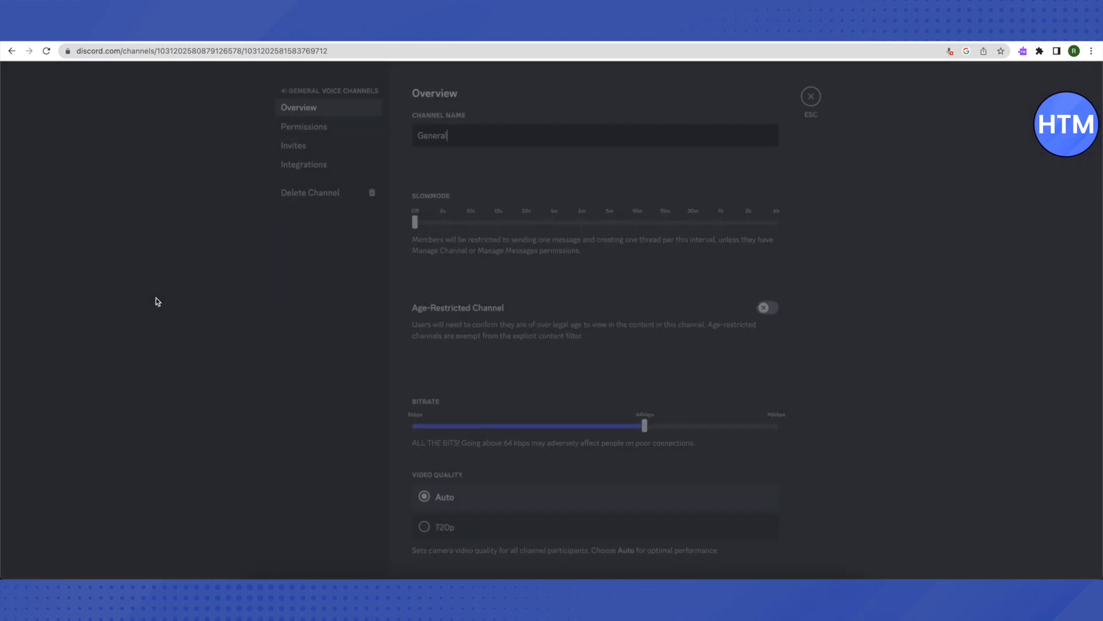
pyautogui.scroll(-5, 577, 374)
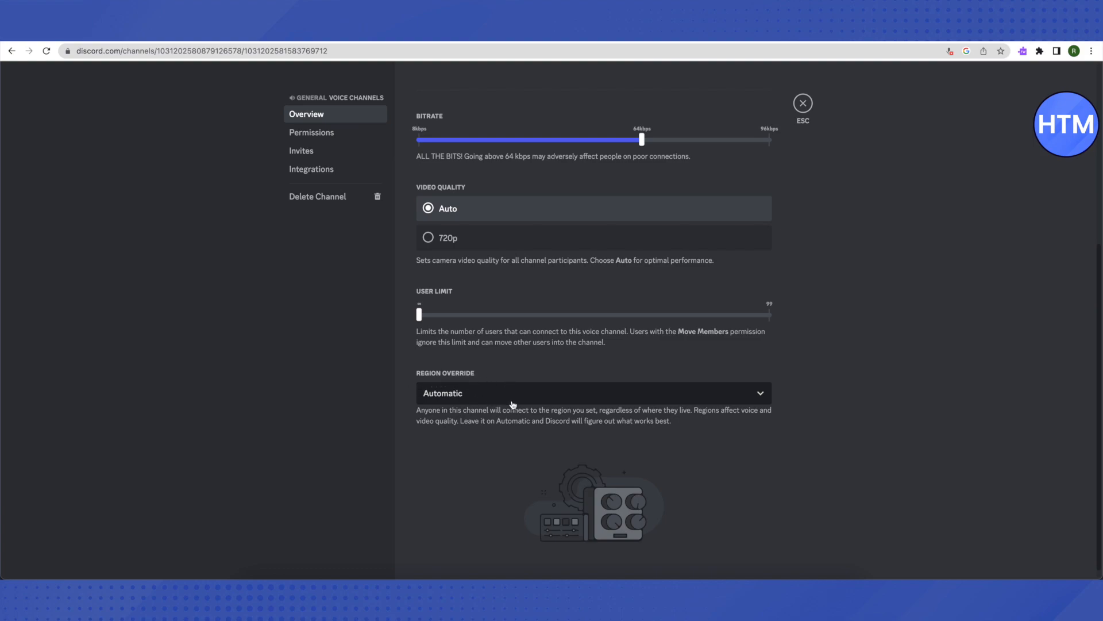
pyautogui.click(510, 397)
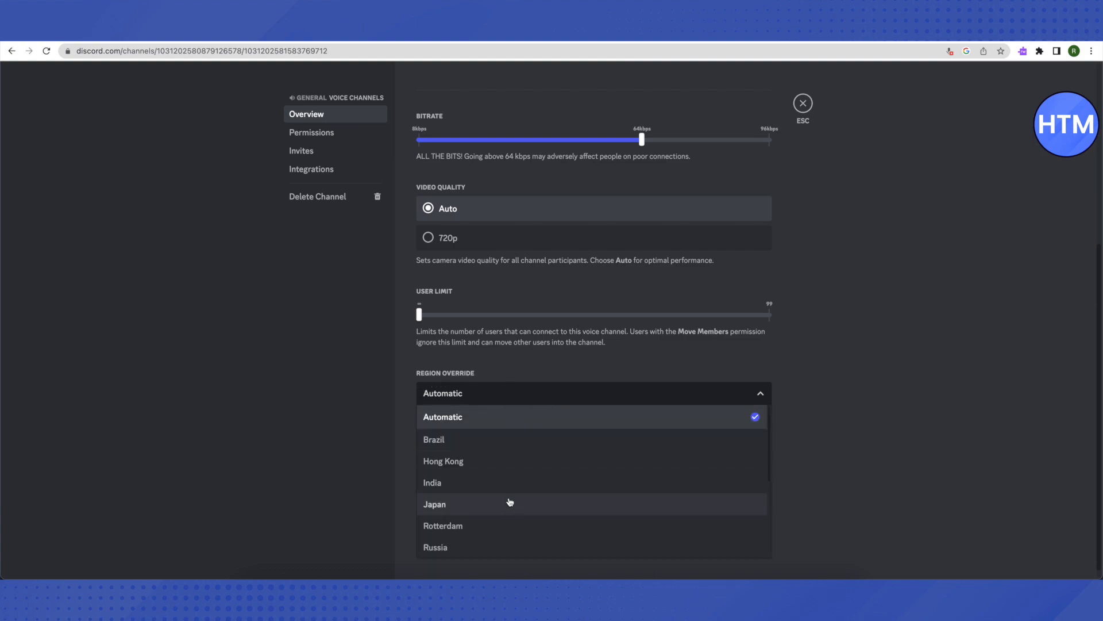
pyautogui.scroll(-2, 508, 498)
pyautogui.scroll(2, 509, 495)
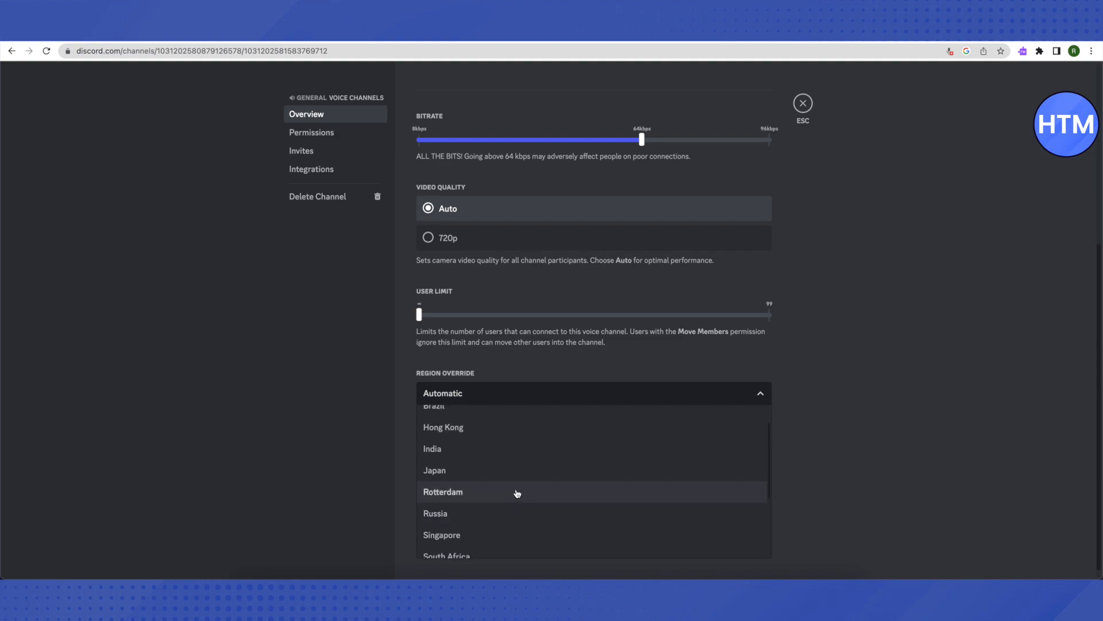
pyautogui.scroll(1, 516, 493)
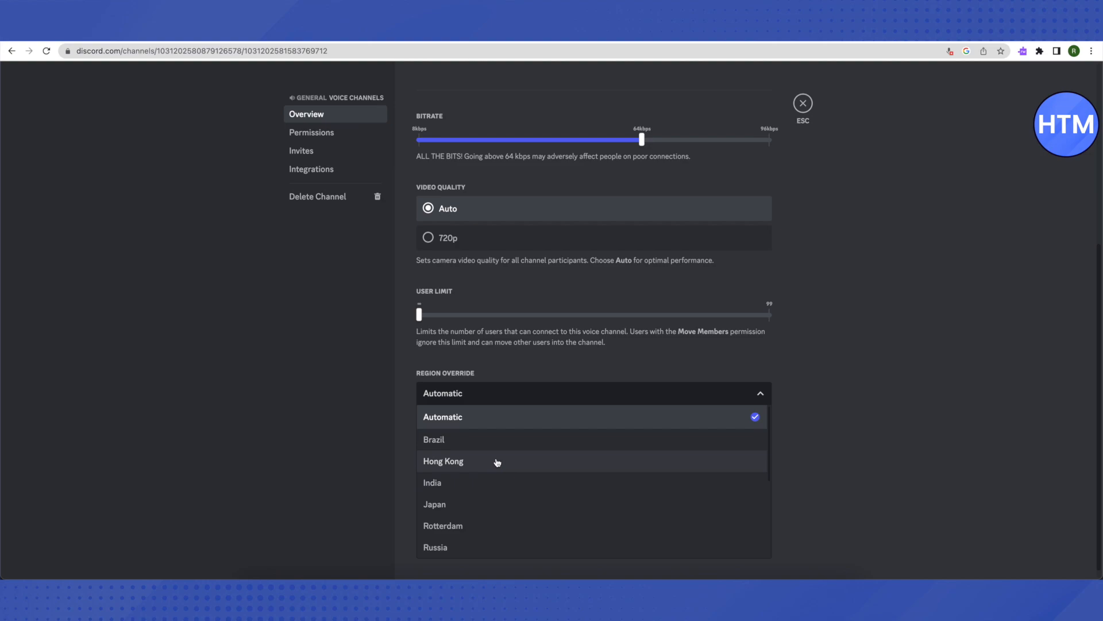
# - Dismiss the region list, keeping the channel's Region Override on Automatic
pyautogui.click(877, 432)
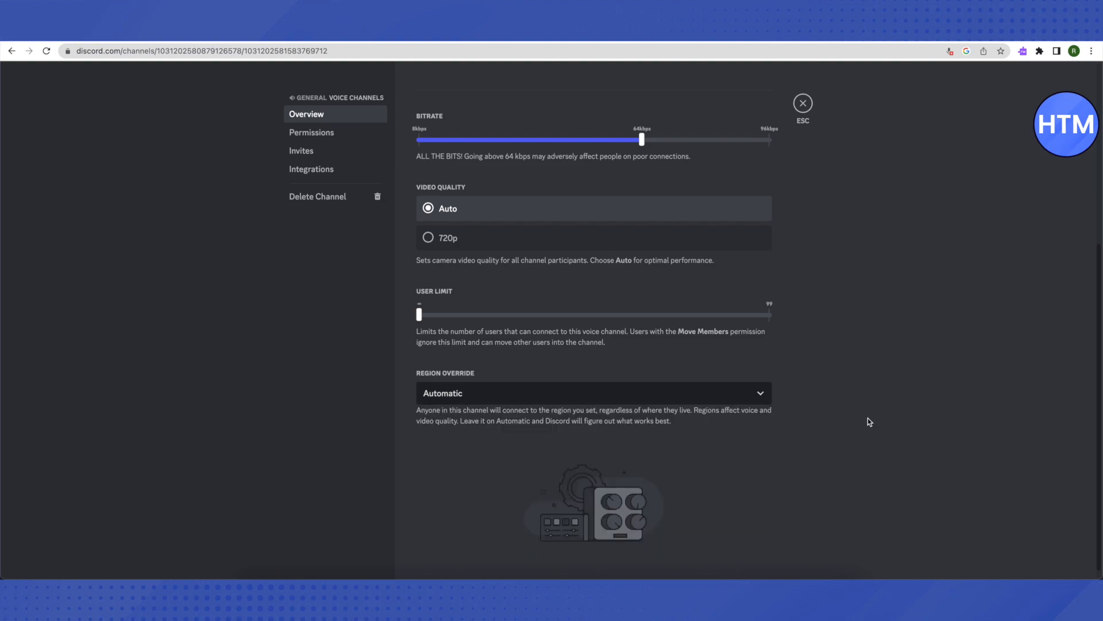